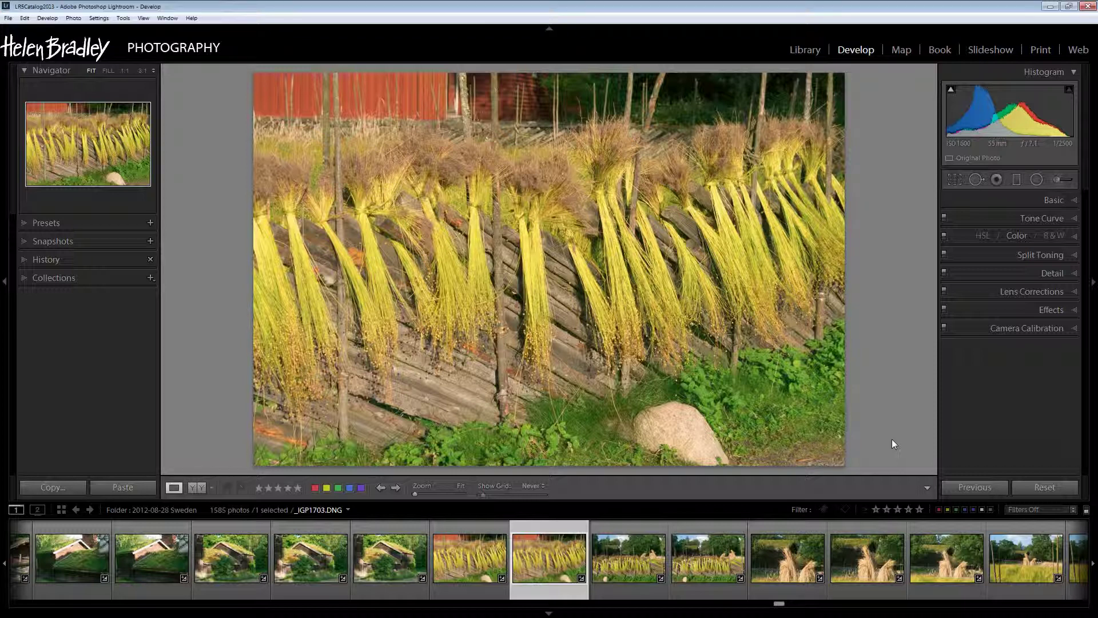
- Undo the last develop edit and set the photo's camera calibration profile to Camera Standard
key("ctrl+z")
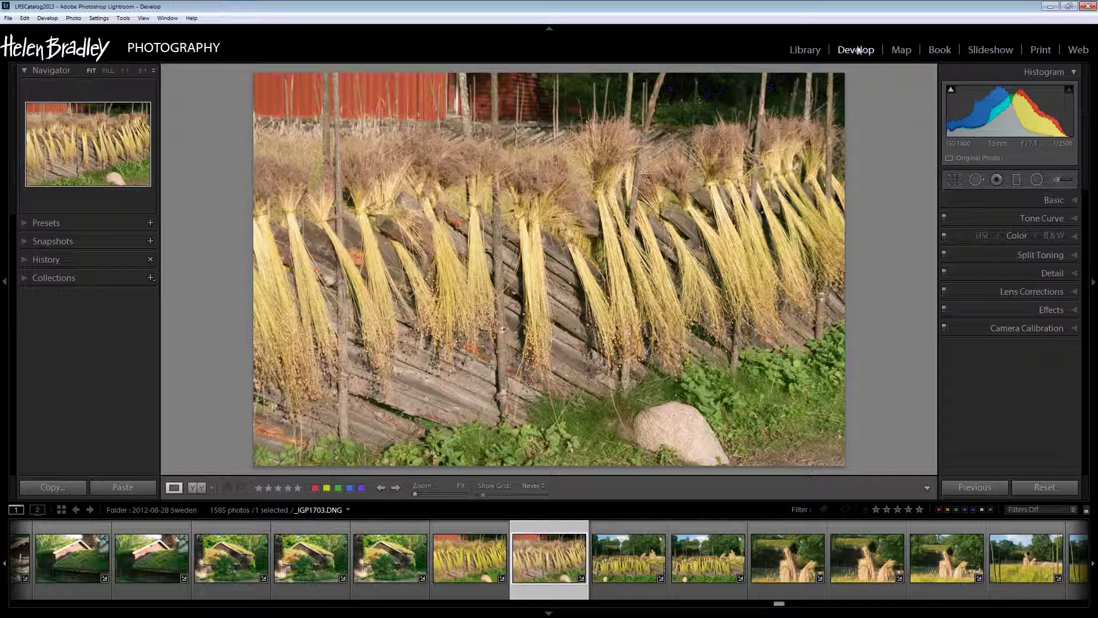
left_click(1075, 329)
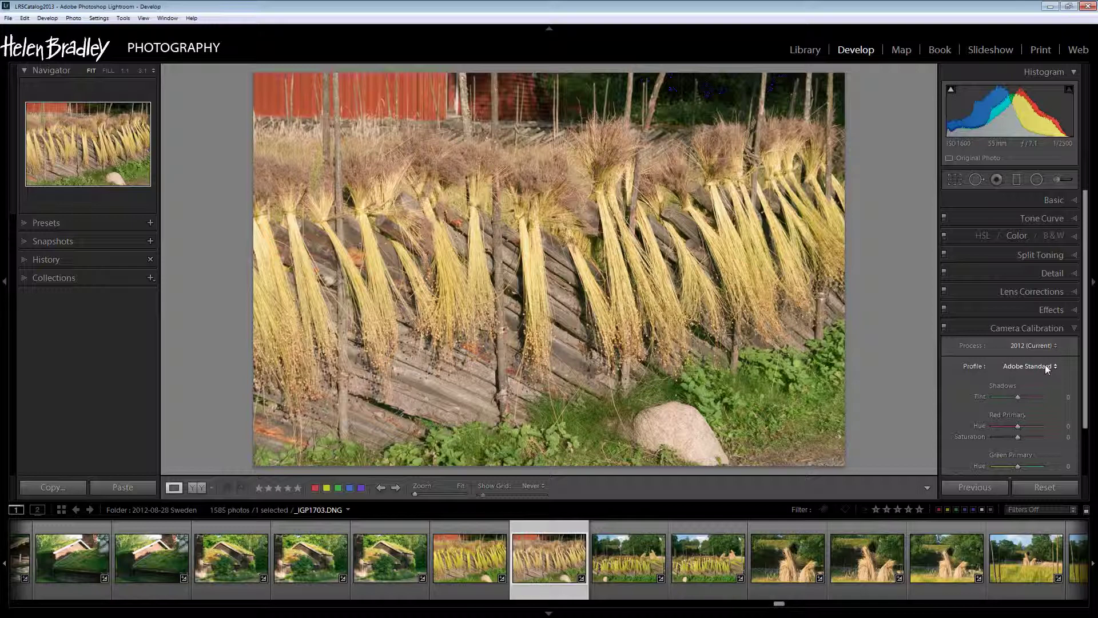
left_click(1045, 365)
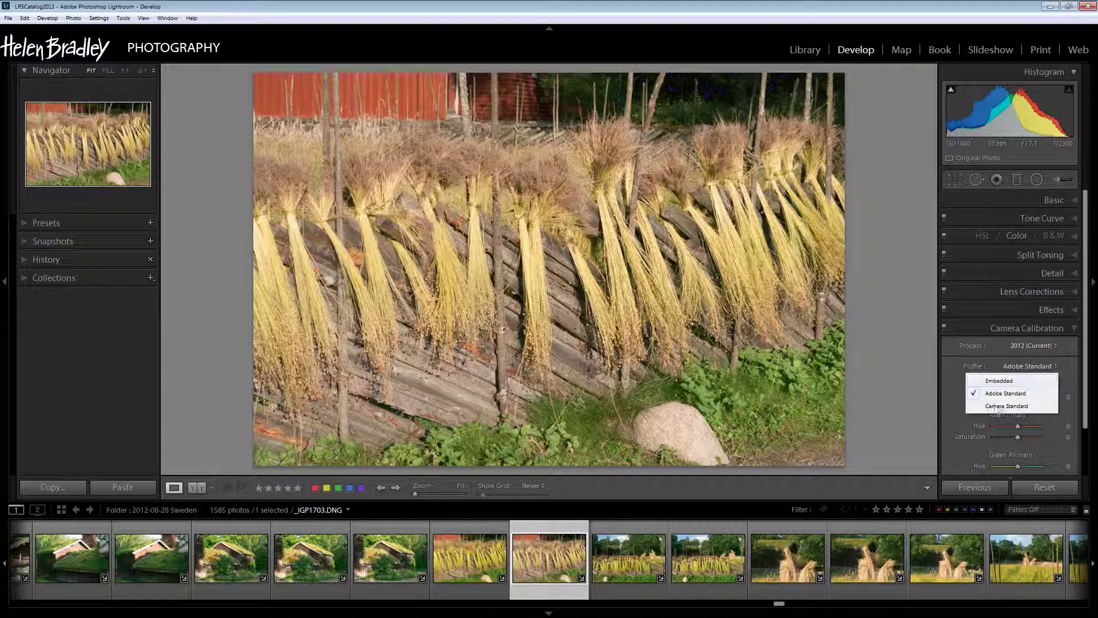
left_click(994, 406)
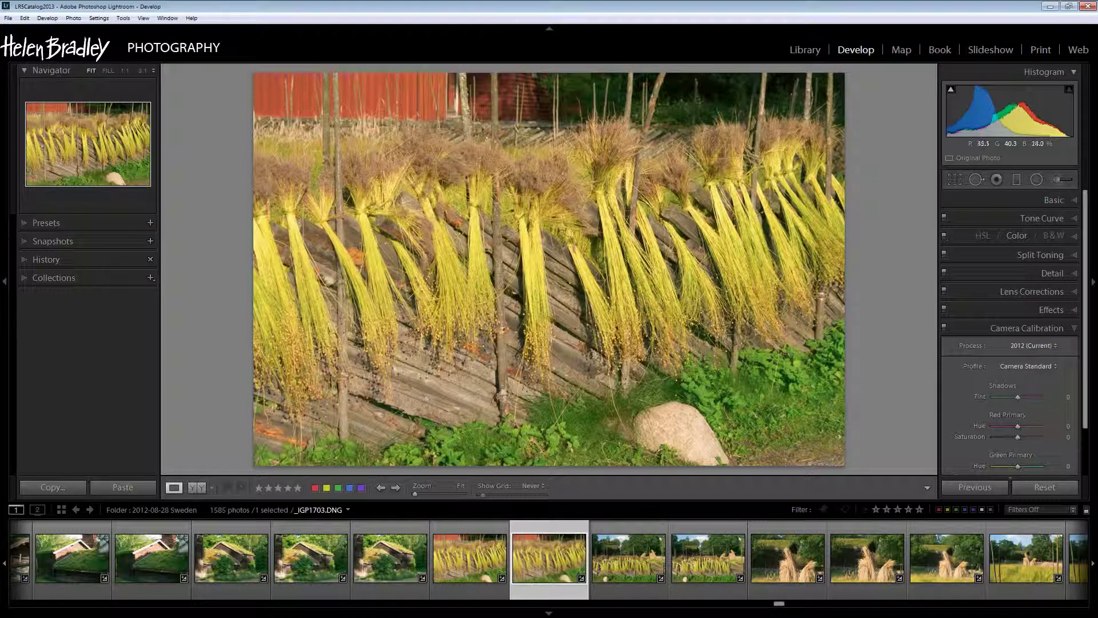
- Compare the Embedded and Adobe Standard calibration profiles on the photo, ending back on Camera Standard
left_click(1048, 366)
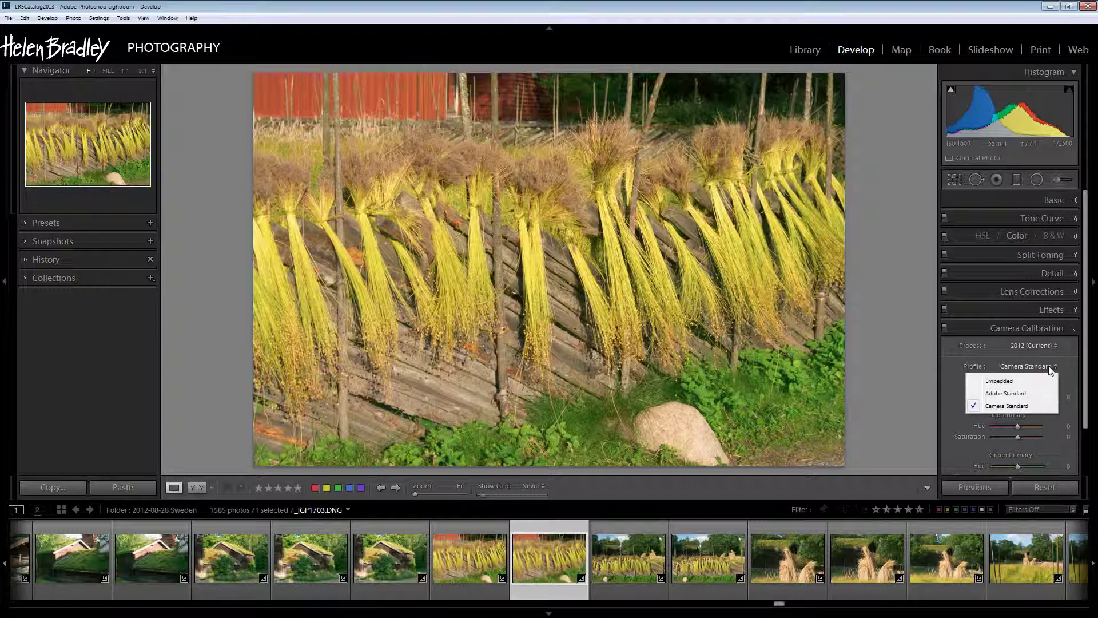
left_click(997, 381)
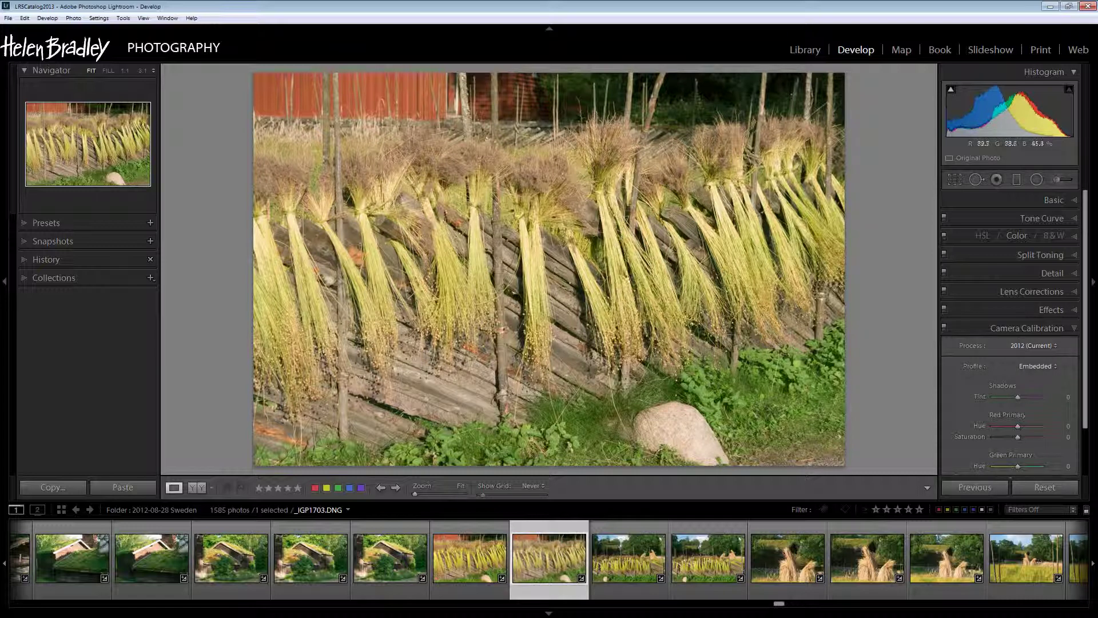
left_click(1043, 366)
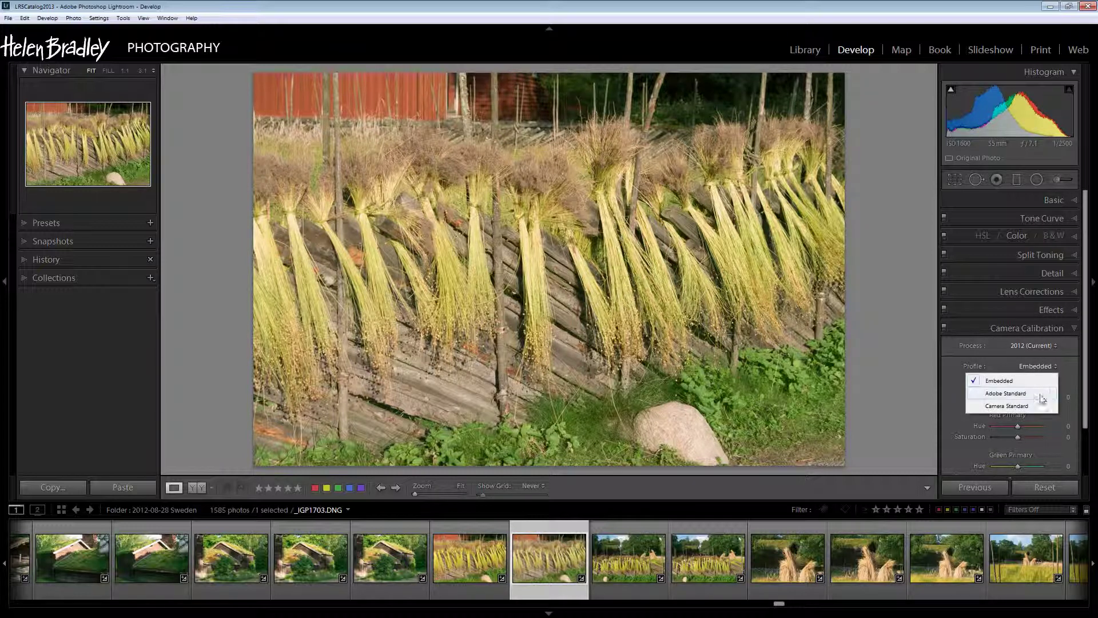
left_click(997, 393)
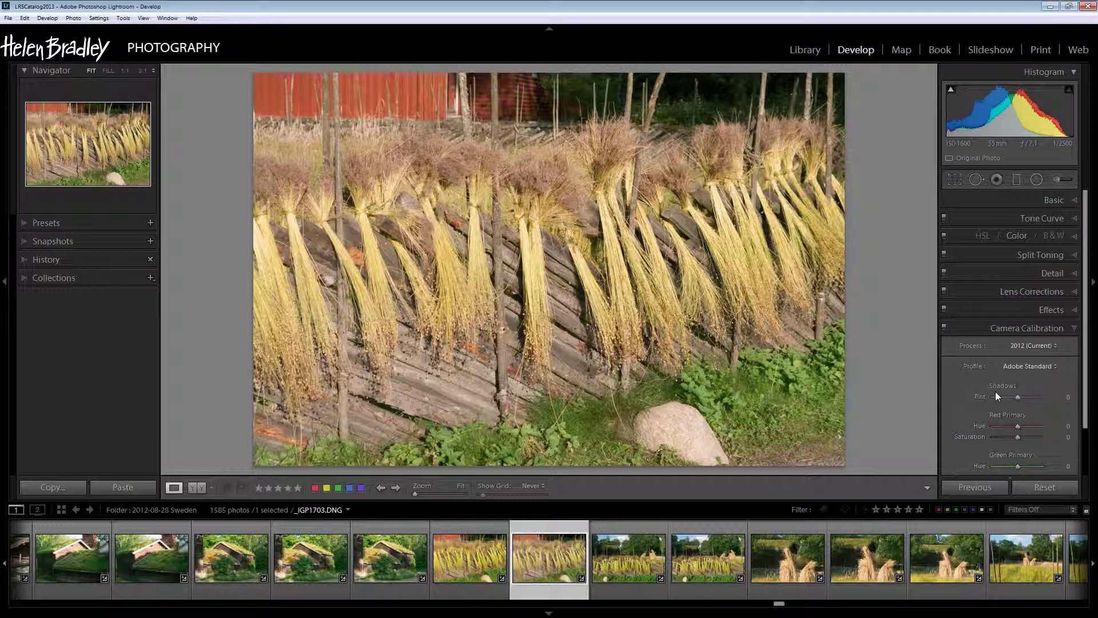
left_click(1036, 368)
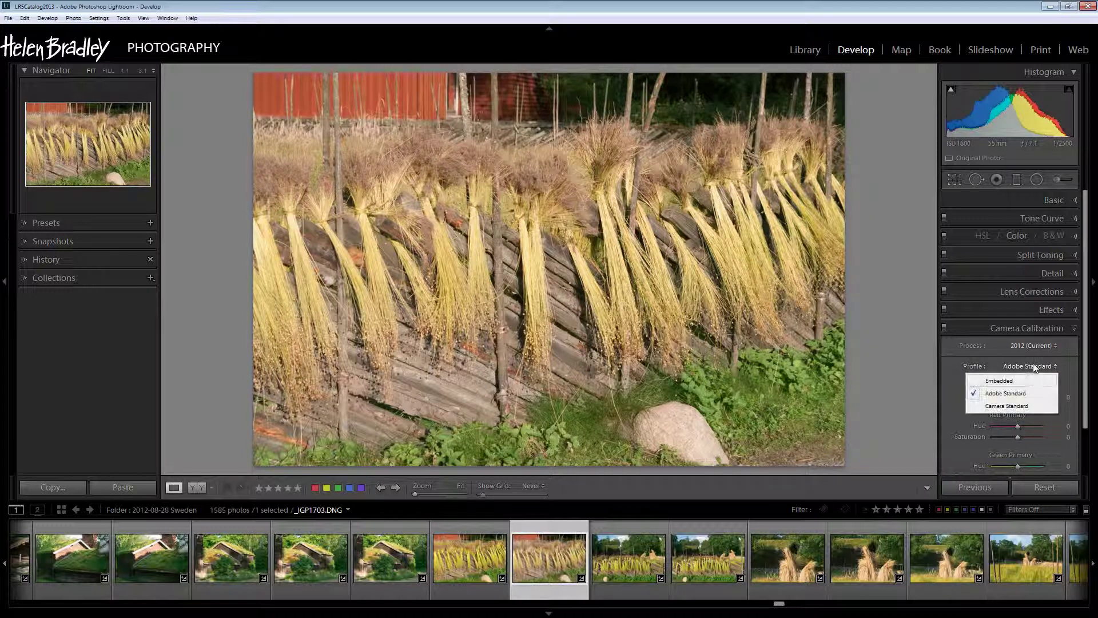
left_click(1024, 408)
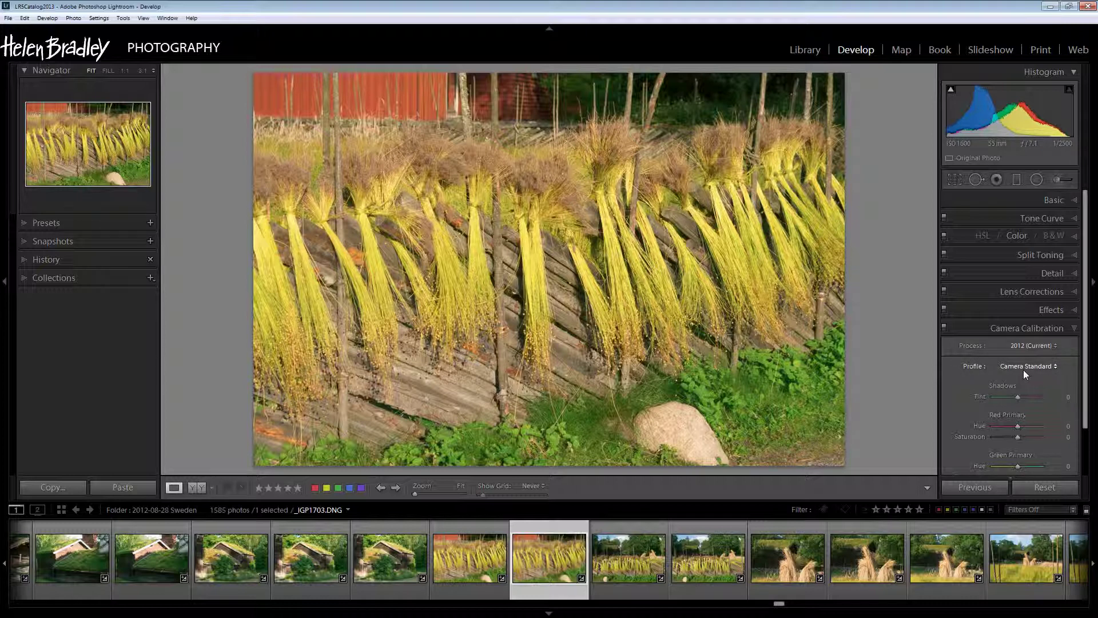
key("Right")
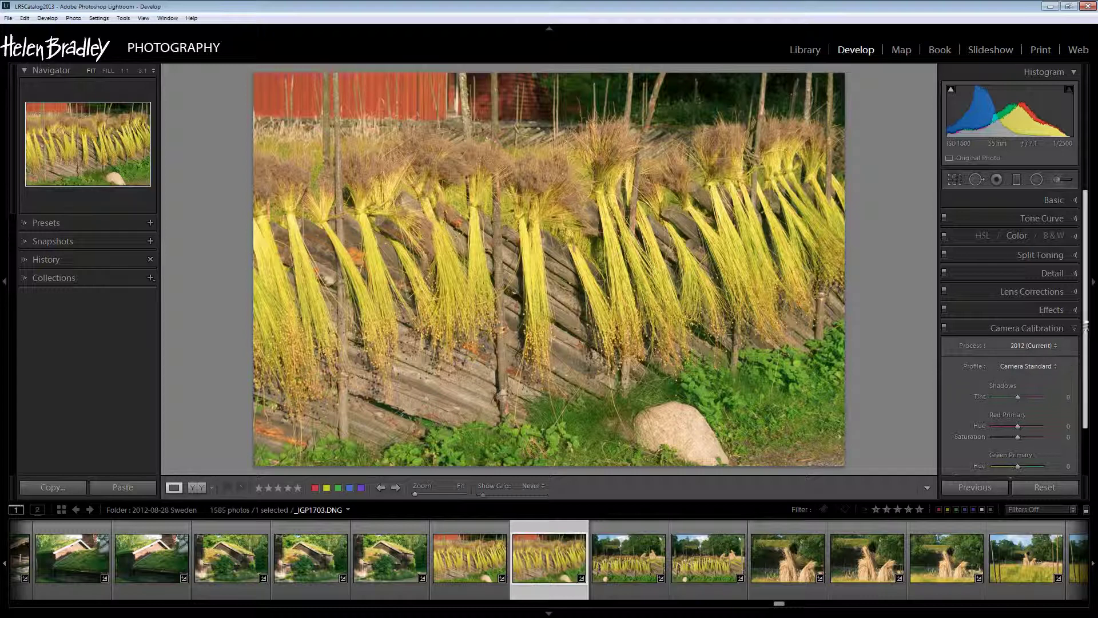
- Set the photo's Exposure to +0.24 and its Clarity to +38 in the basic adjustments
left_click(1075, 200)
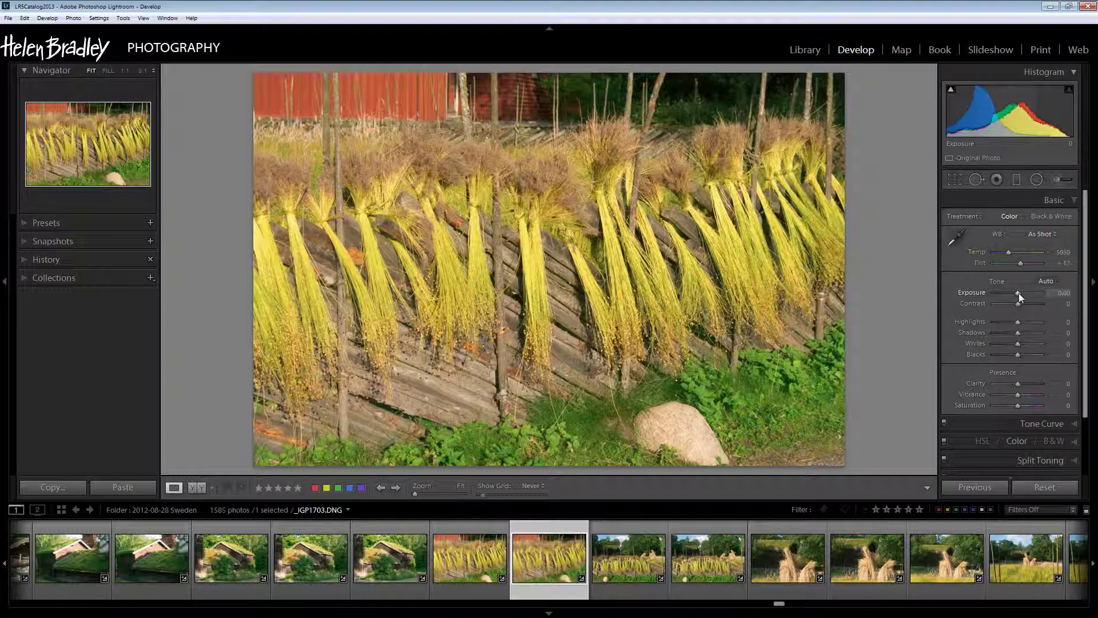
left_click_drag(1018, 293, 1021, 293)
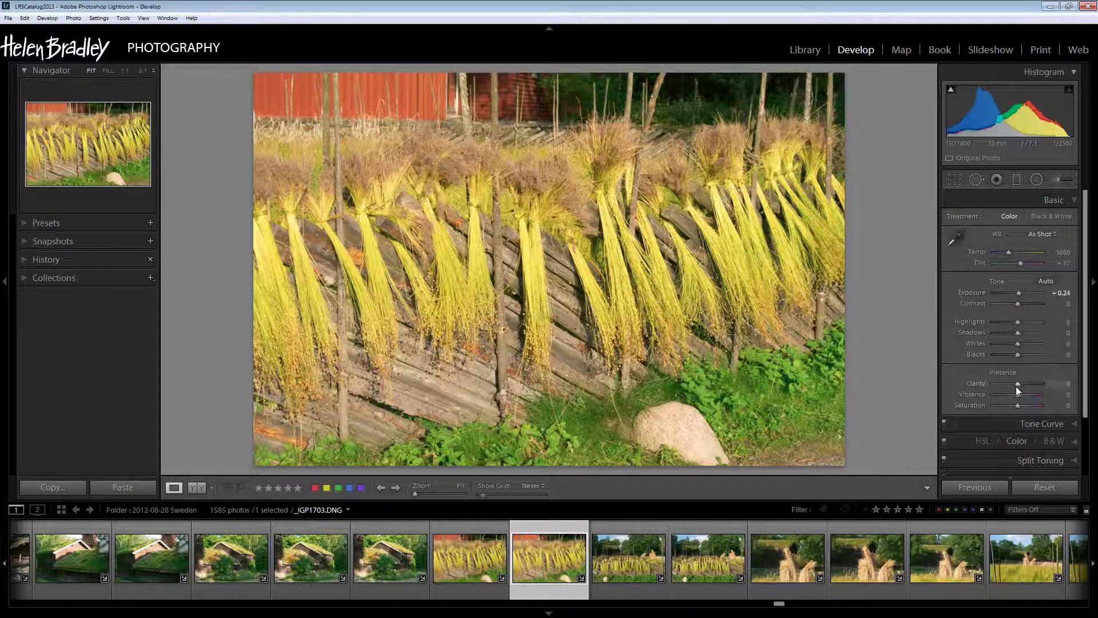
left_click_drag(1017, 387, 1027, 384)
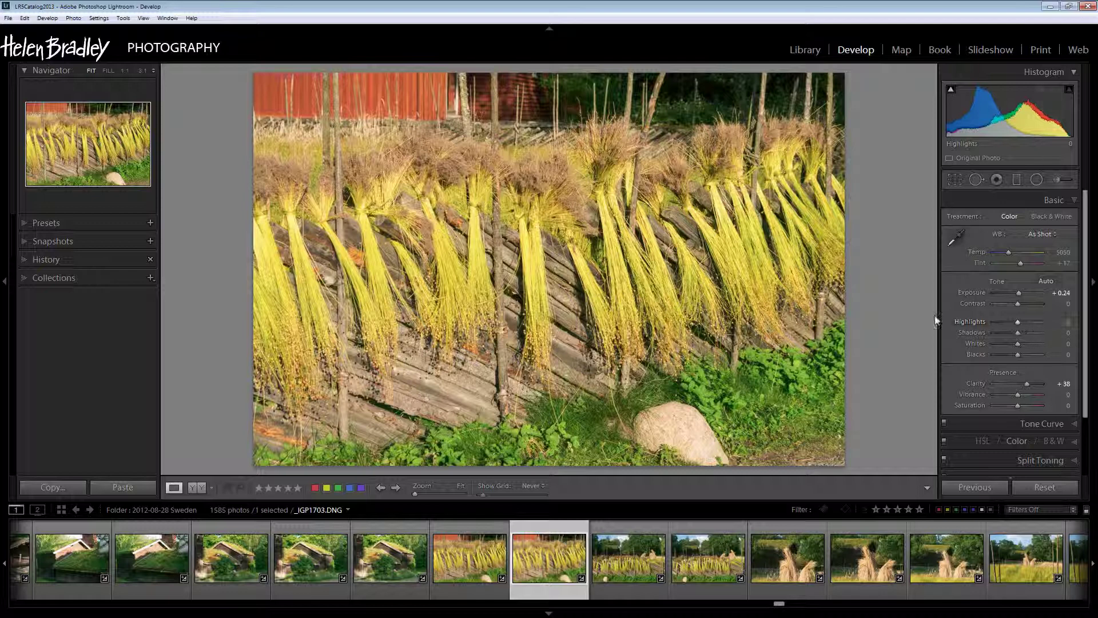
- Start a new develop preset and name it IMPORT PRESET followed by the owner's first name
left_click(150, 223)
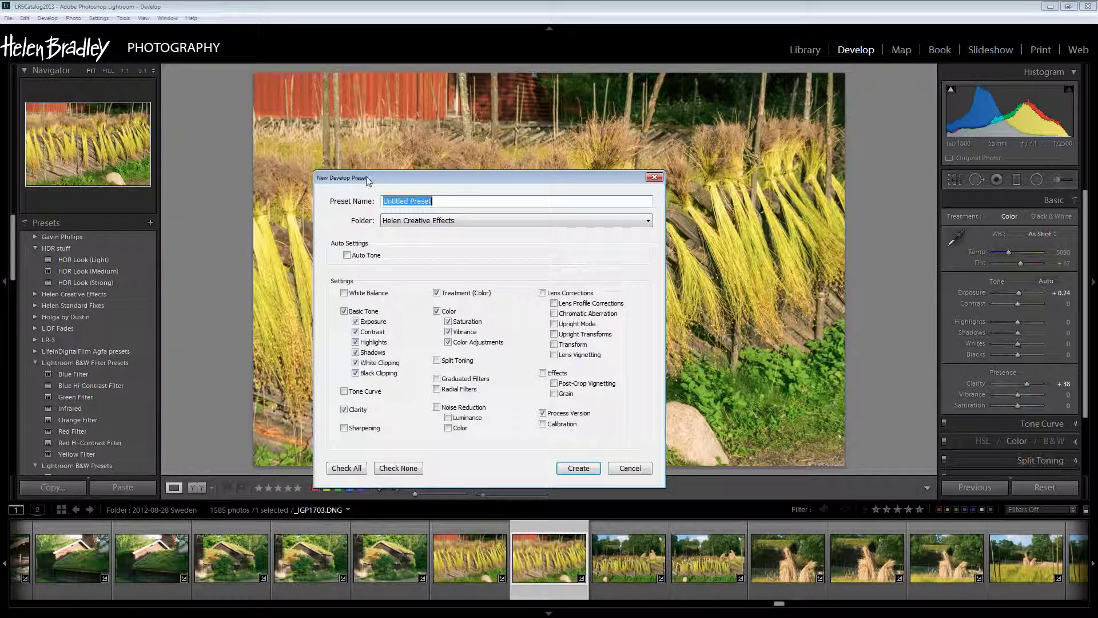
left_click_drag(366, 181, 325, 187)
type("In")
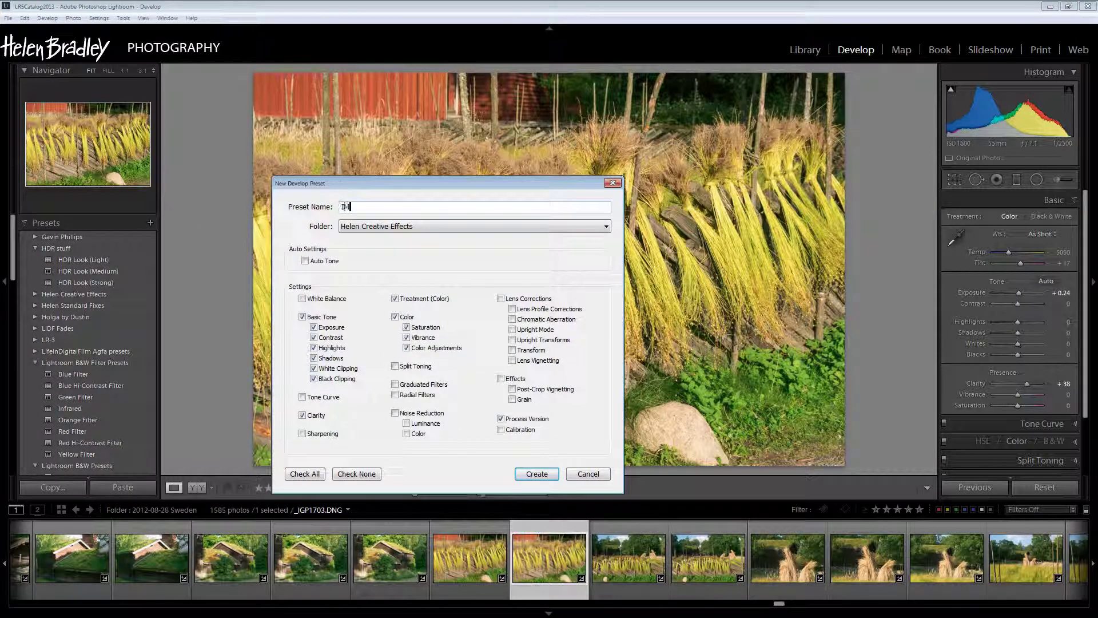
type("PR")
type("R")
type("T")
type(" PRESET ")
type("HELEN")
left_click_drag(376, 184, 274, 103)
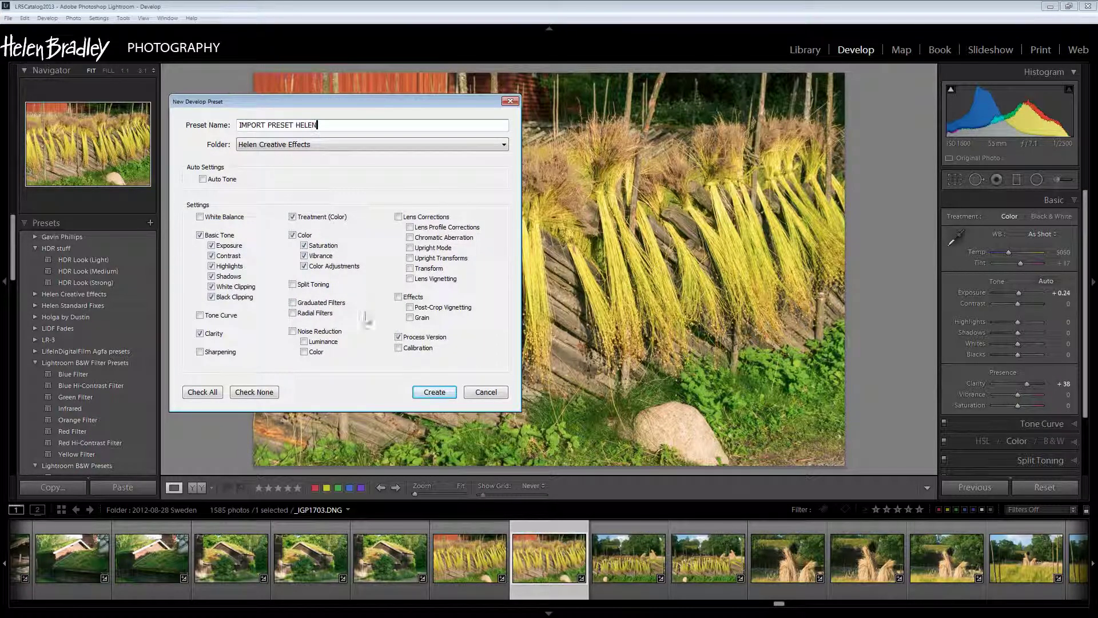
- Include the Calibration setting in the new develop preset and create it
left_click(398, 348)
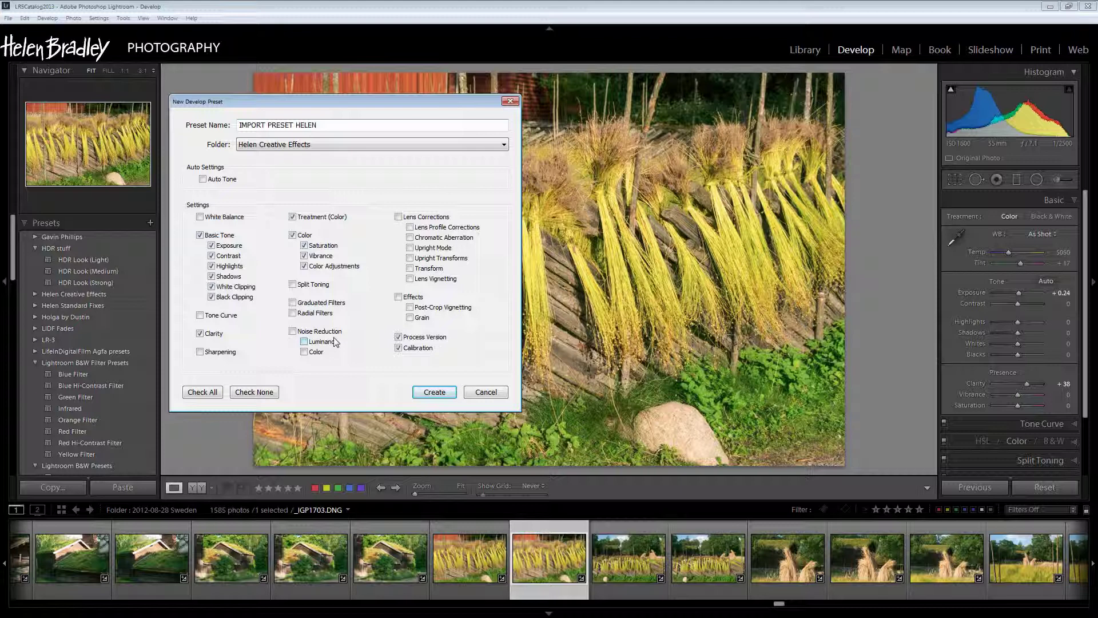
left_click_drag(266, 101, 248, 119)
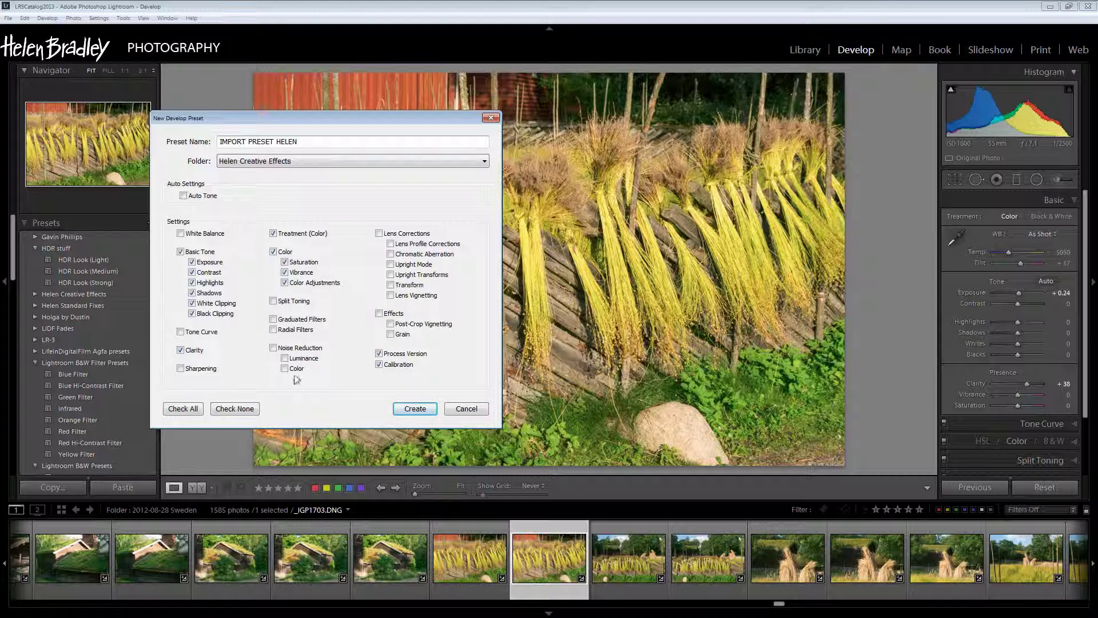
left_click(418, 410)
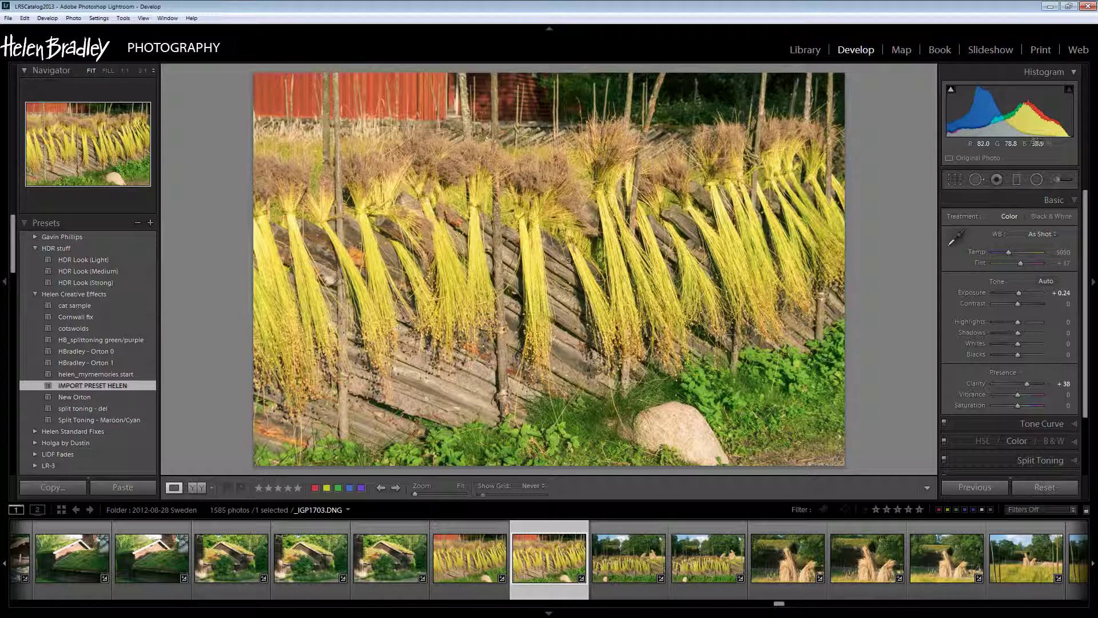
- Start a photo import from the library with the 2012-08-28 Sweden folder as source, showing only new photos
left_click(804, 52)
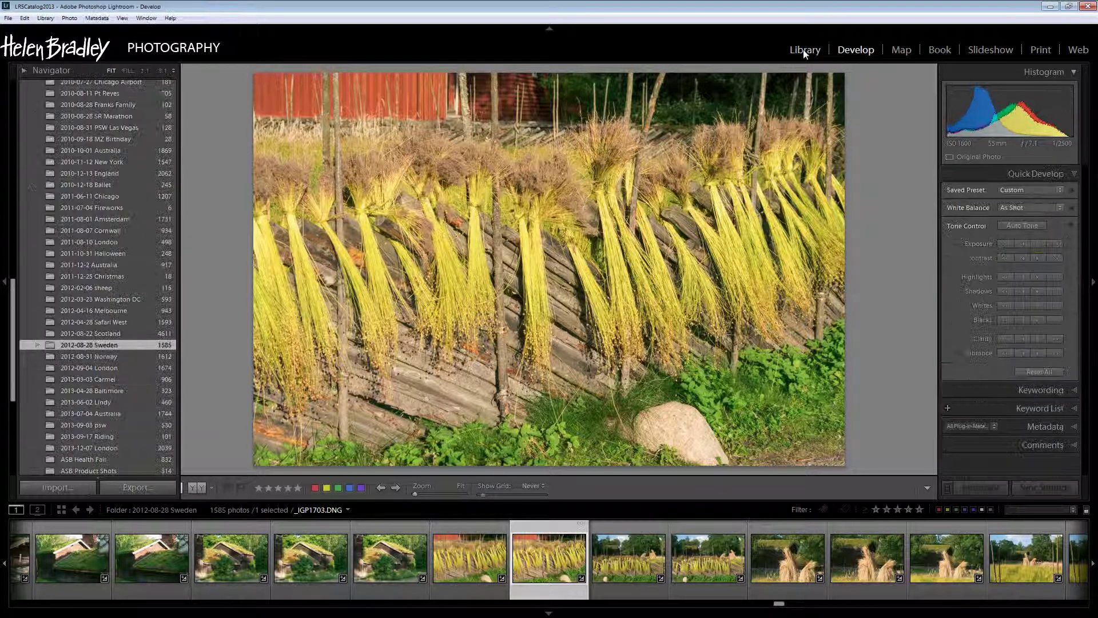
left_click(52, 487)
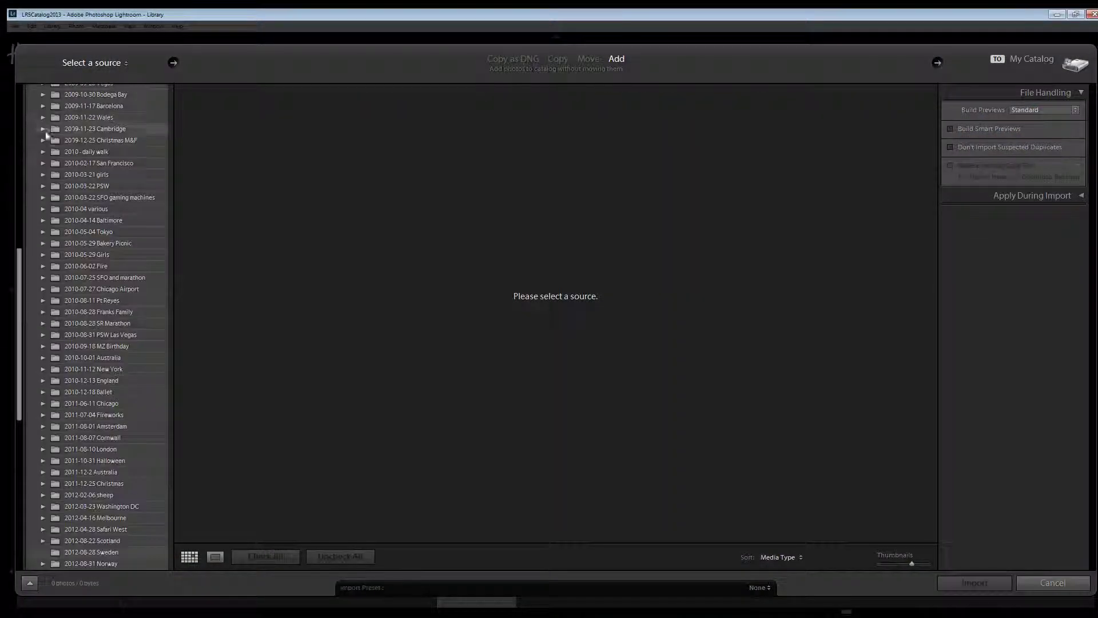
scroll(108, 362, "down", 5)
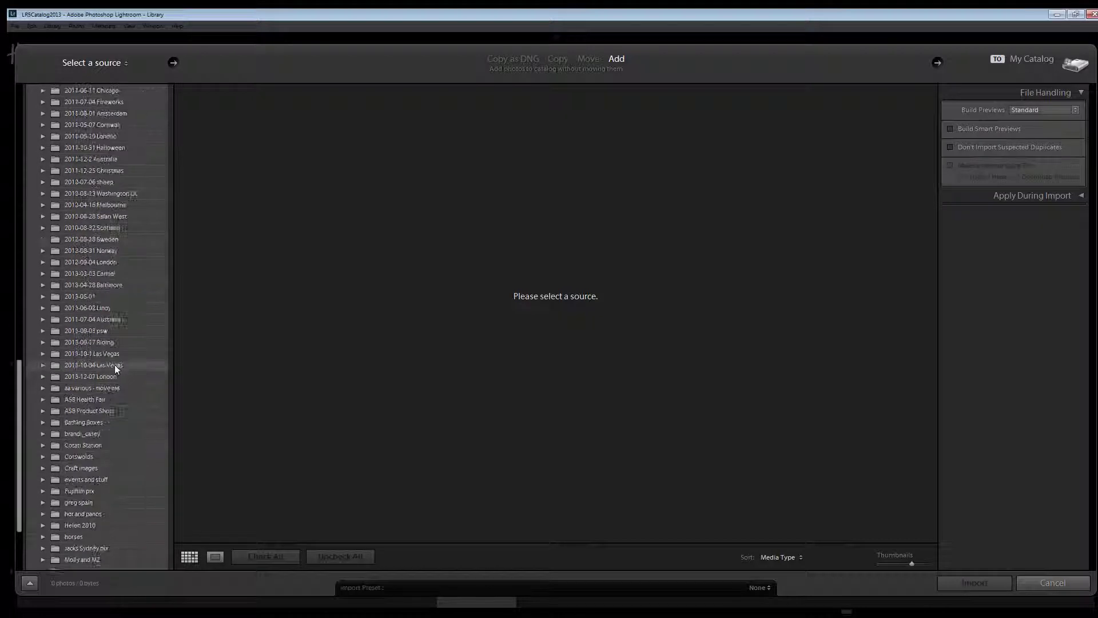
left_click(104, 239)
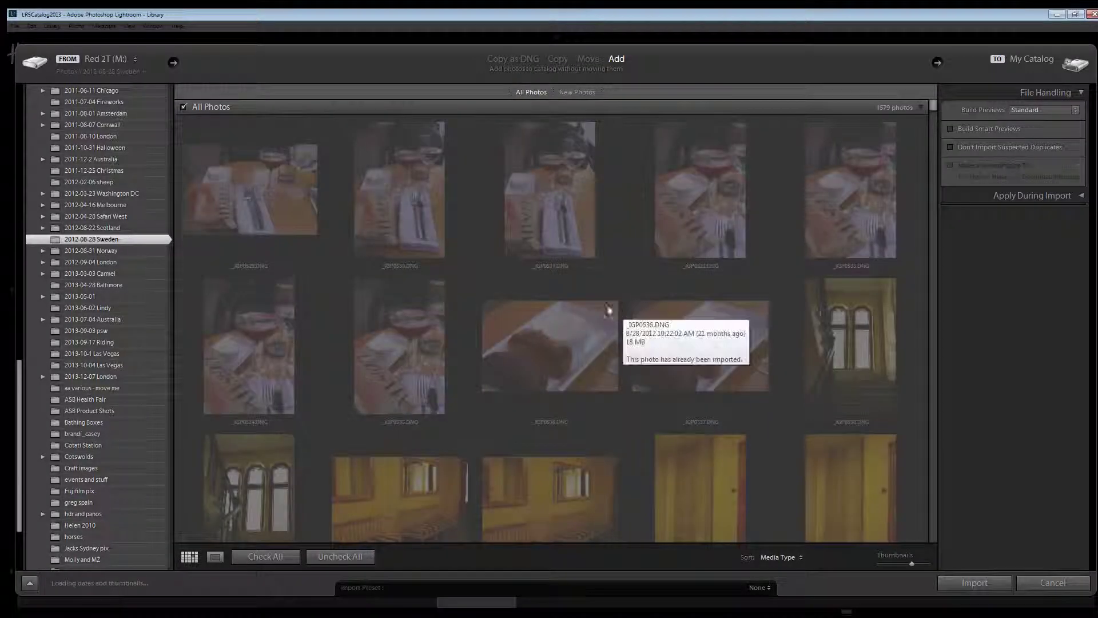
left_click(571, 92)
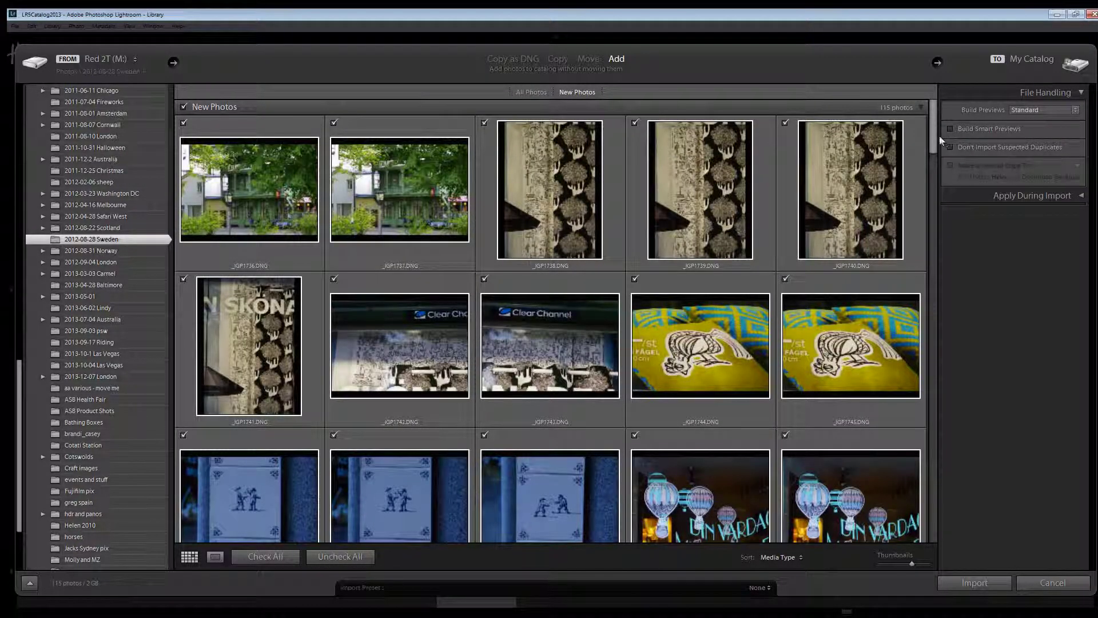
left_click_drag(934, 136, 921, 112)
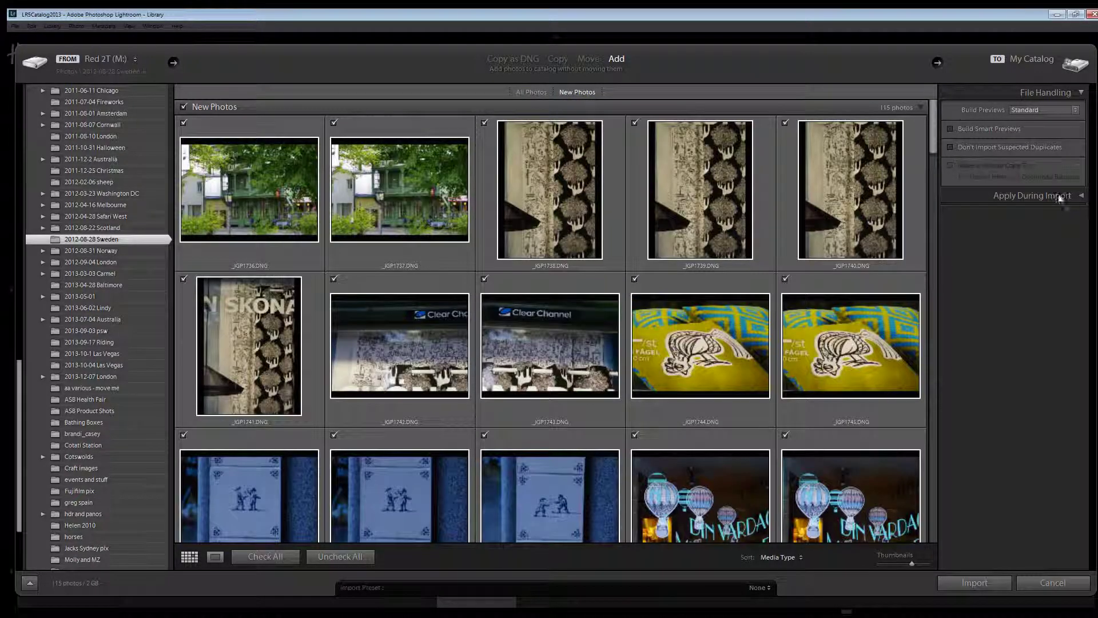
- Choose the newly created import preset as the develop settings applied during import, and import the new photos
left_click(1081, 197)
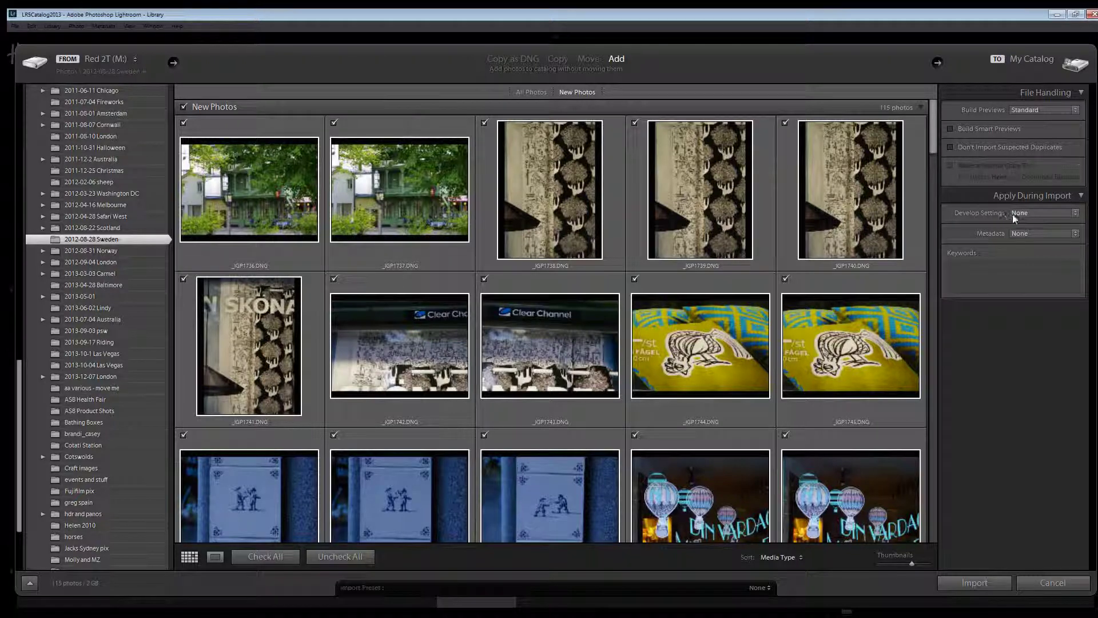
left_click(1076, 214)
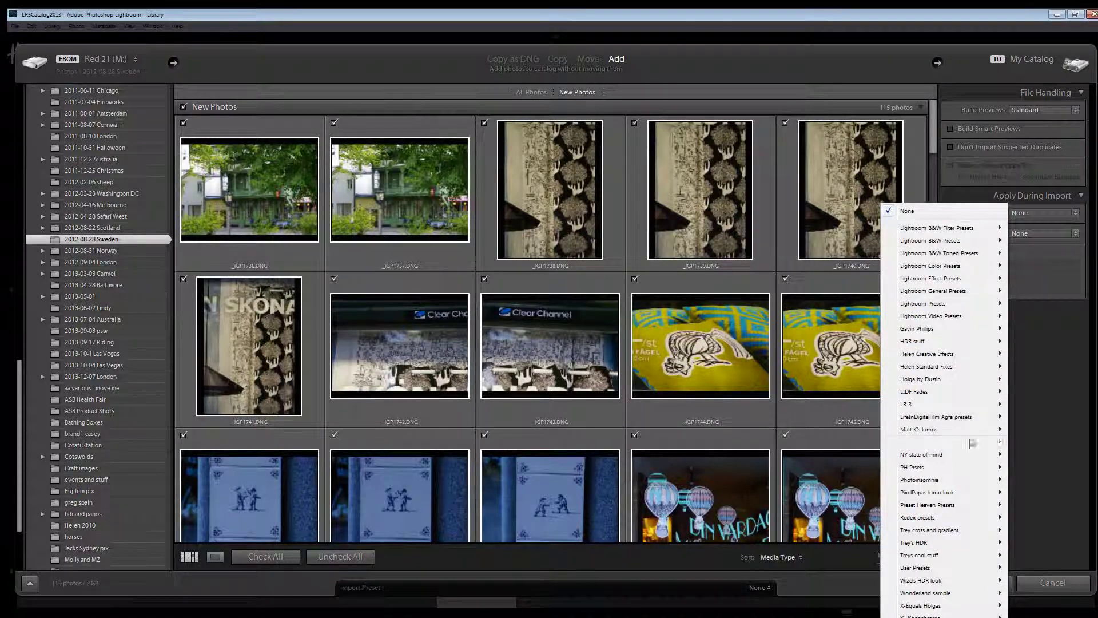
mouse_move(914, 358)
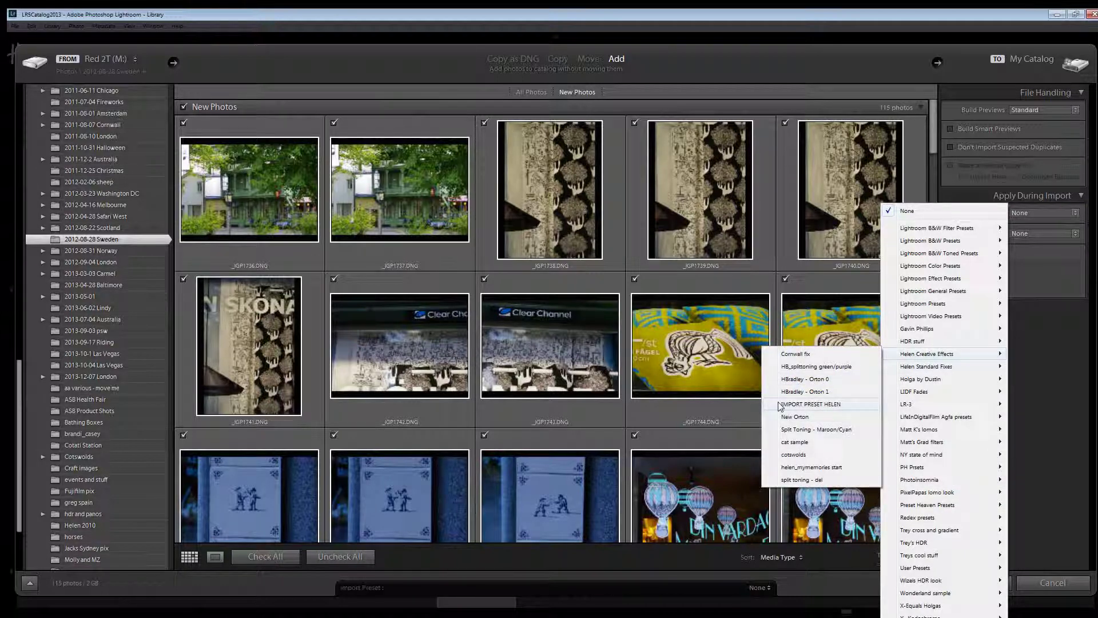
left_click(826, 406)
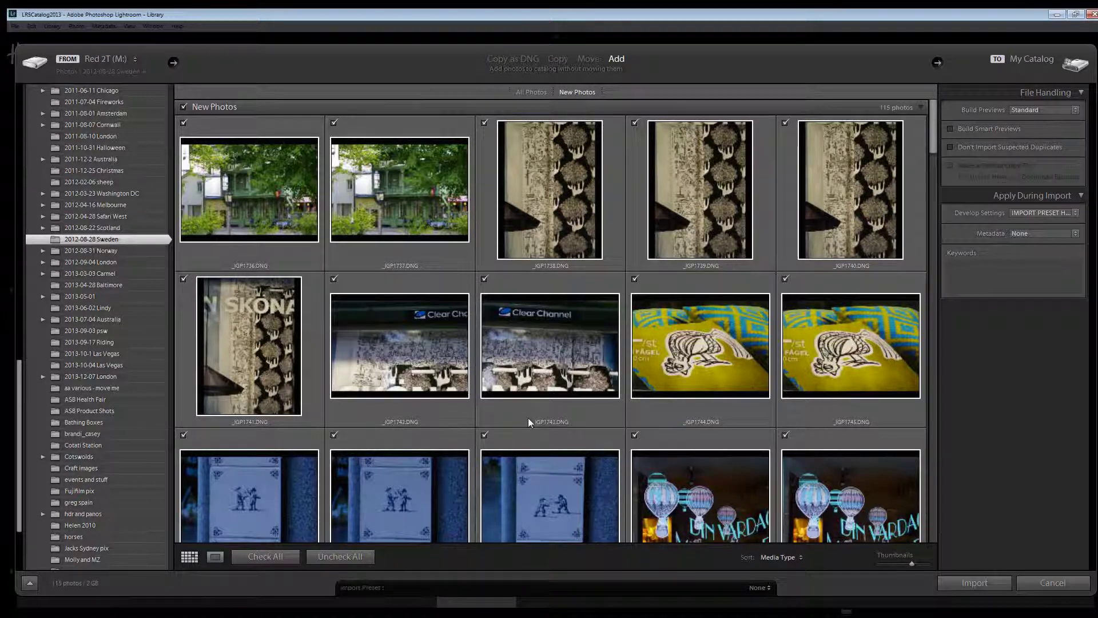
left_click(974, 583)
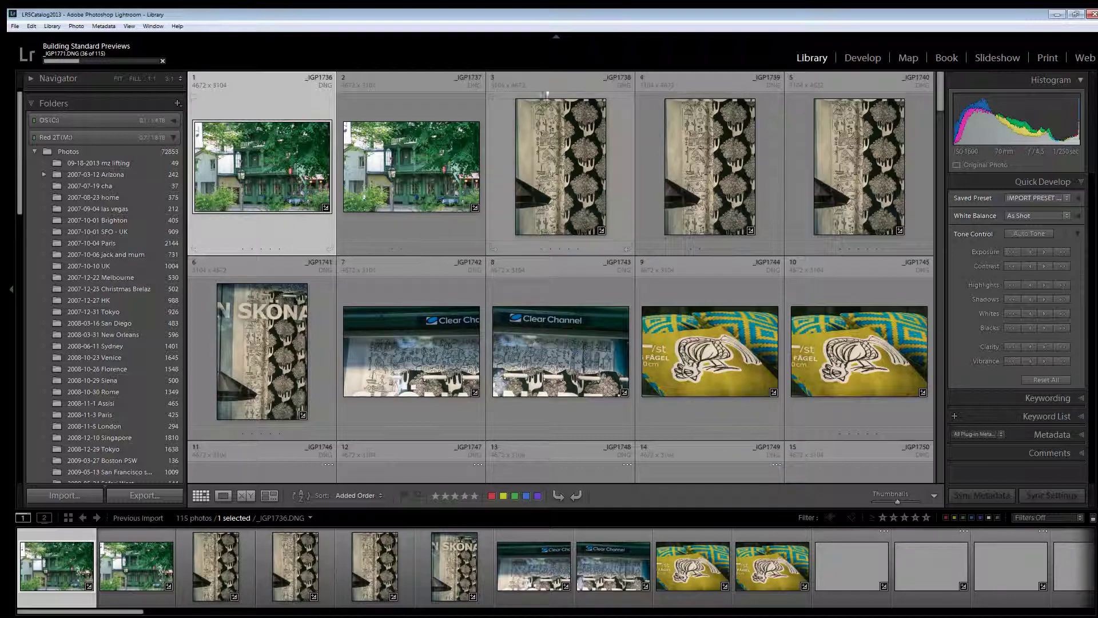
- Open the first imported photo for developing and inspect its basic adjustments and Camera Calibration settings
left_click(863, 60)
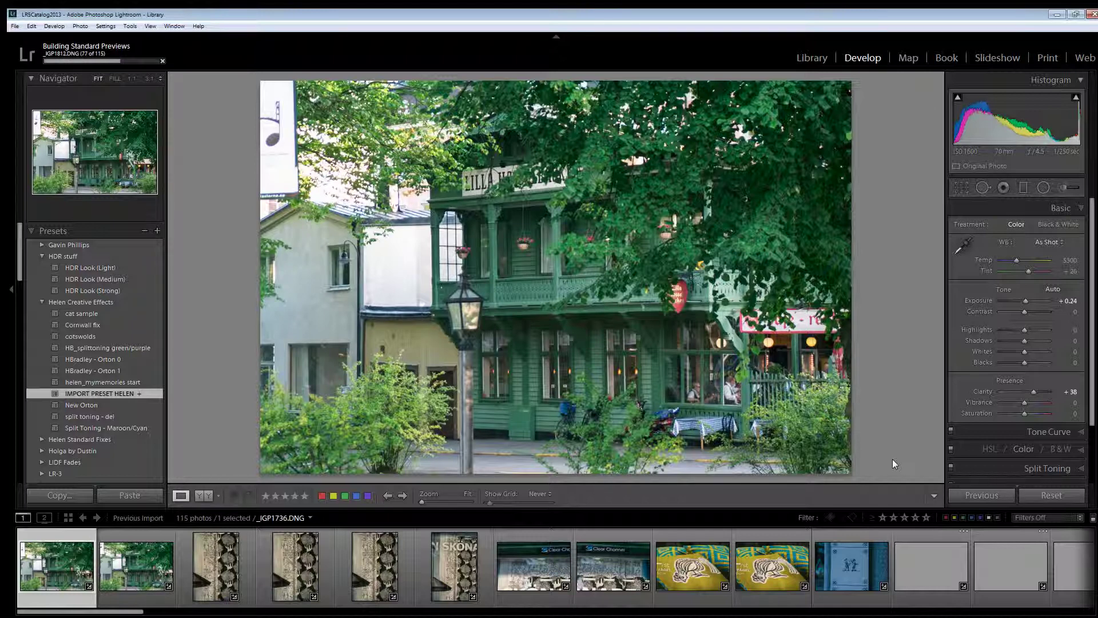
scroll(1053, 418, "down", 3)
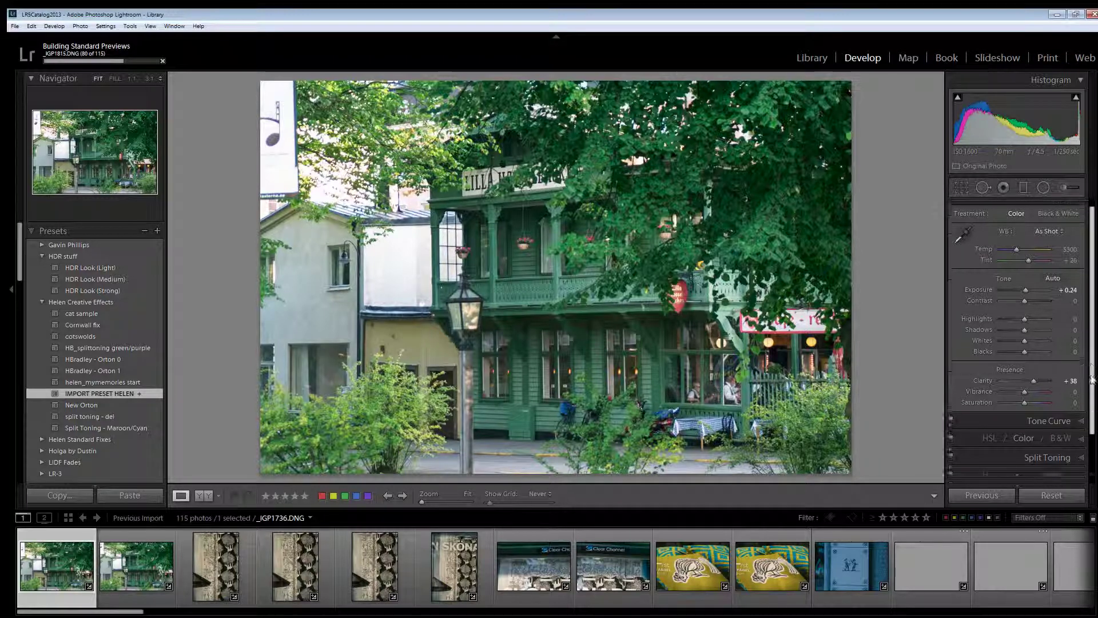
left_click(1075, 473)
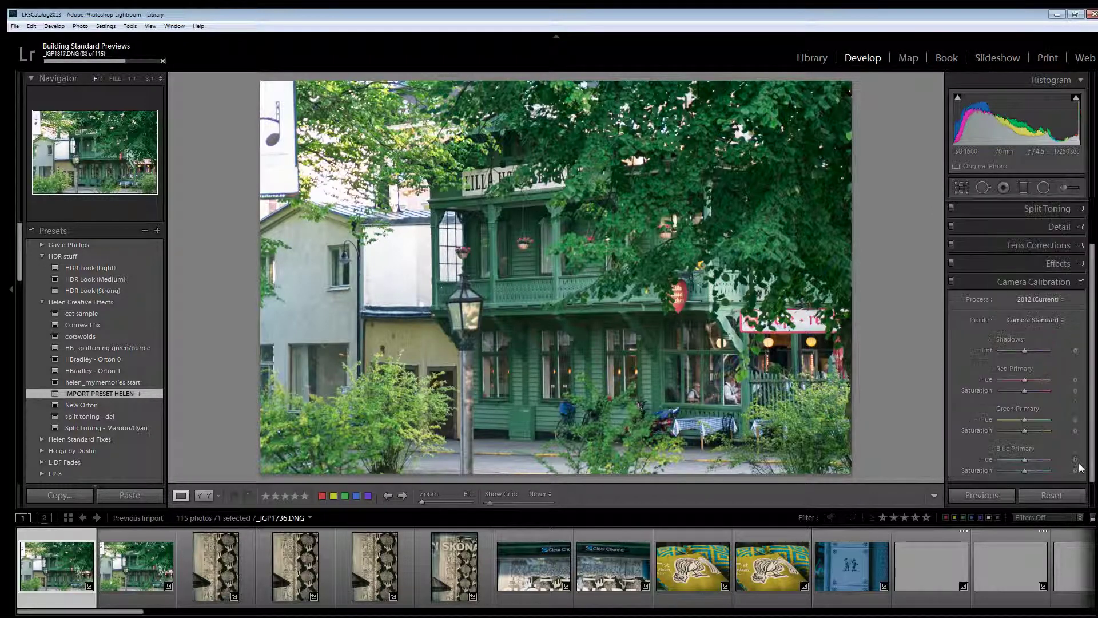
- Compare the imported photo under the Adobe Standard profile, ending back on Camera Standard
left_click(1036, 321)
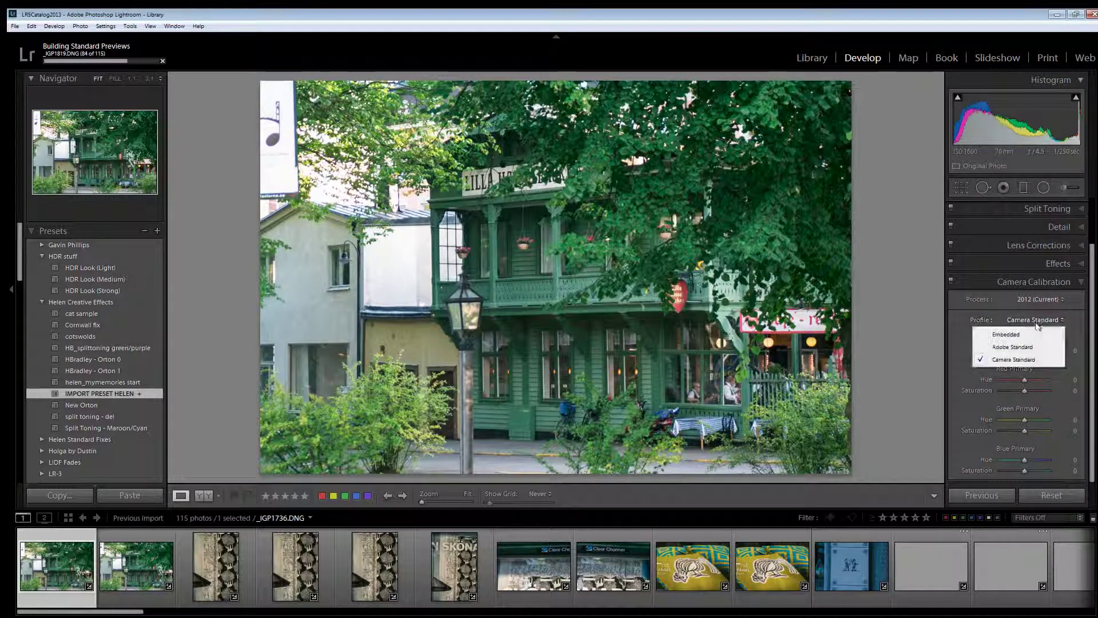
left_click(1027, 346)
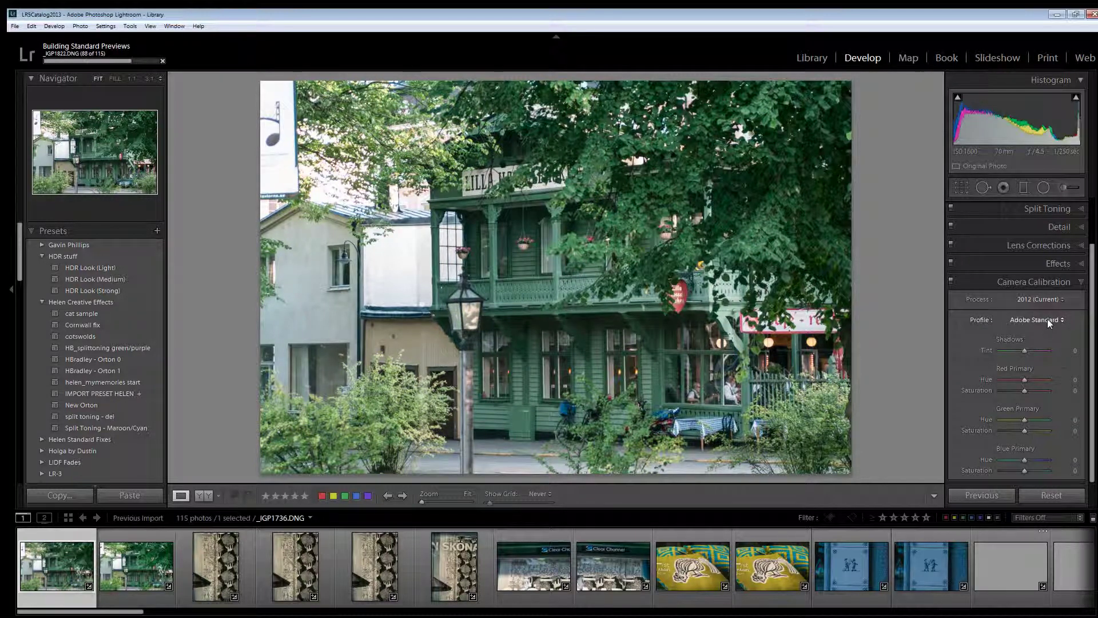
left_click(1048, 318)
left_click(1029, 362)
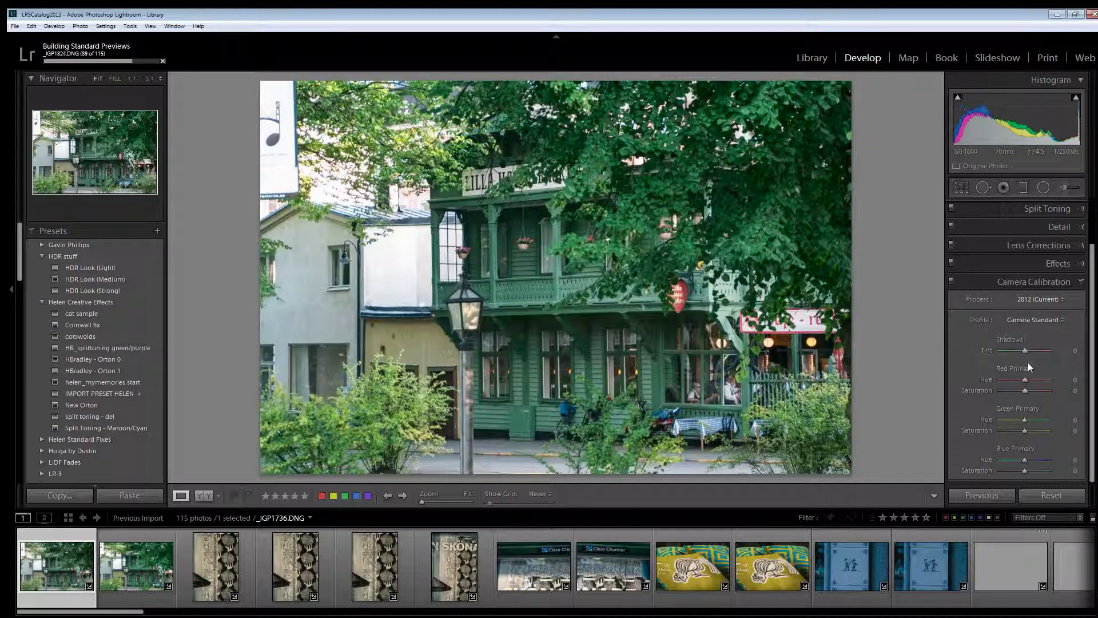